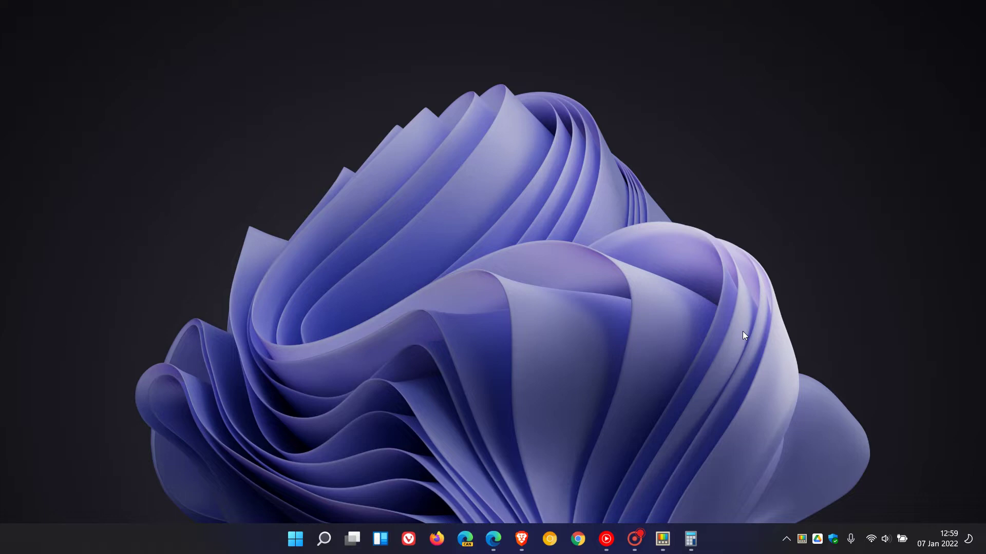
Open PowerToys Settings from the taskbar to its General page showing v0.53.1
click(662, 545)
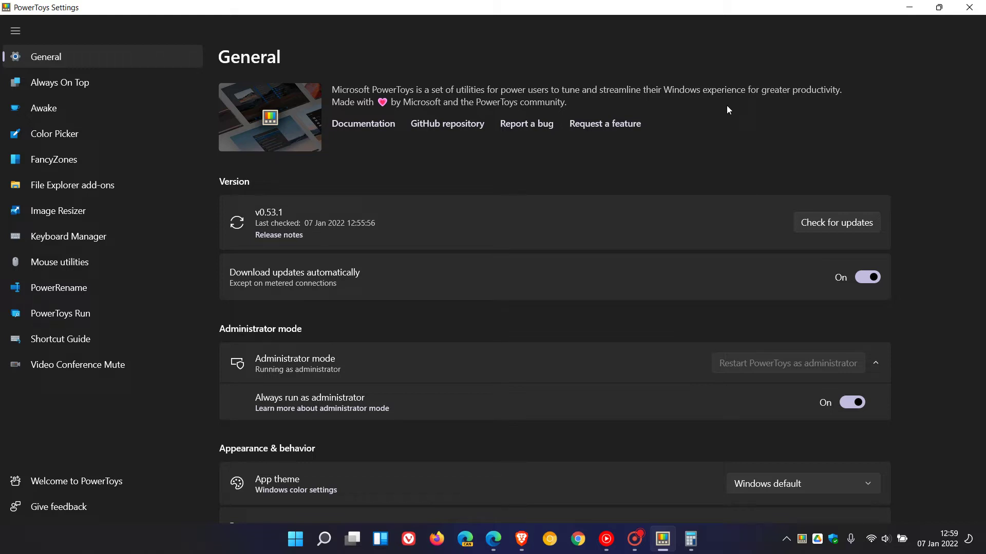
Run an update check and confirm PowerToys v0.53.1 is up to date
click(820, 223)
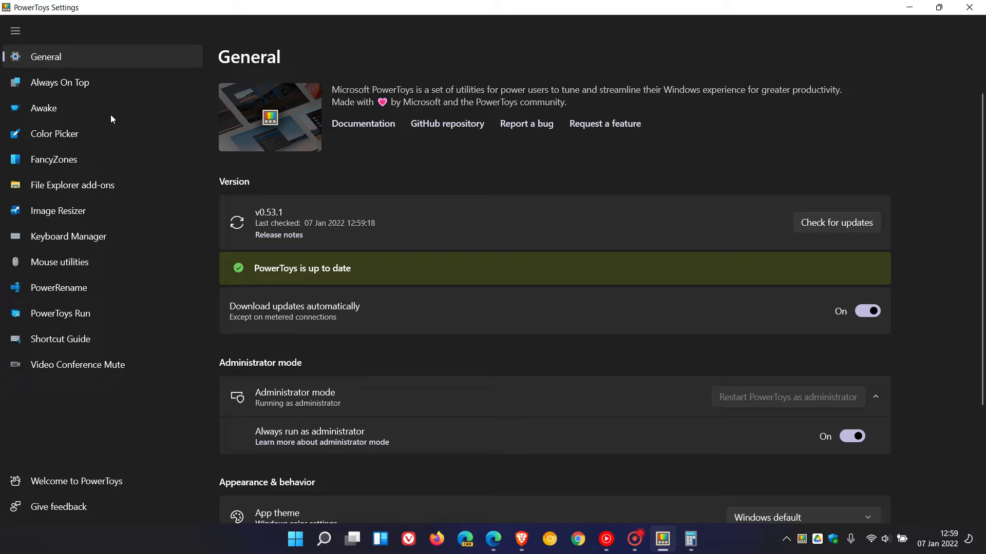
Show the Always On Top page and review its shortcut, border, sound and excluded-apps options
click(84, 83)
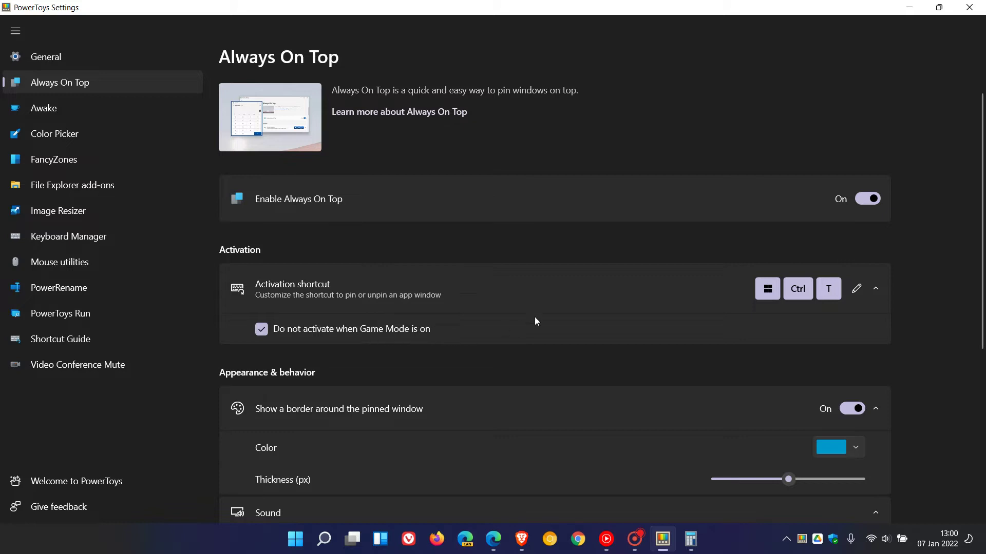
scroll(559, 308, down, 3)
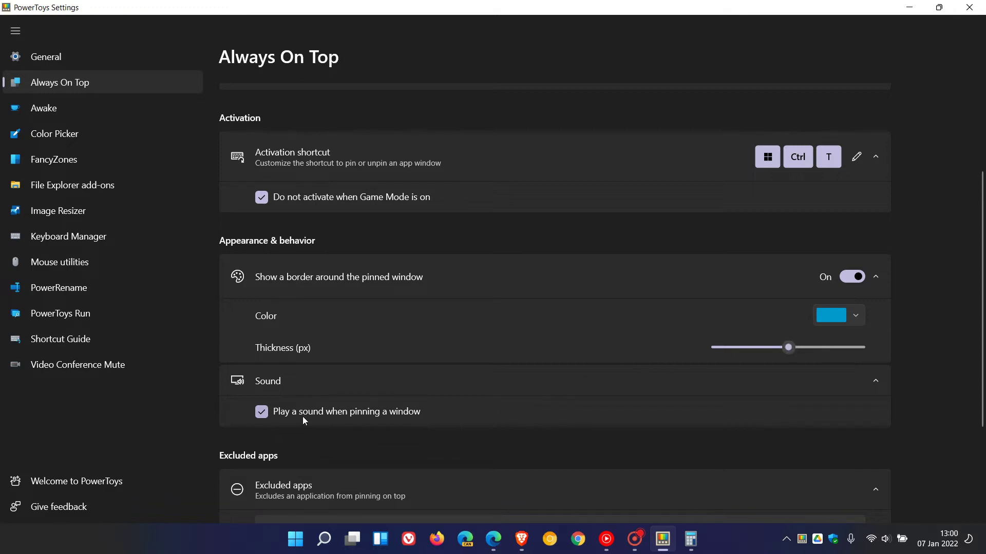
scroll(538, 388, down, 3)
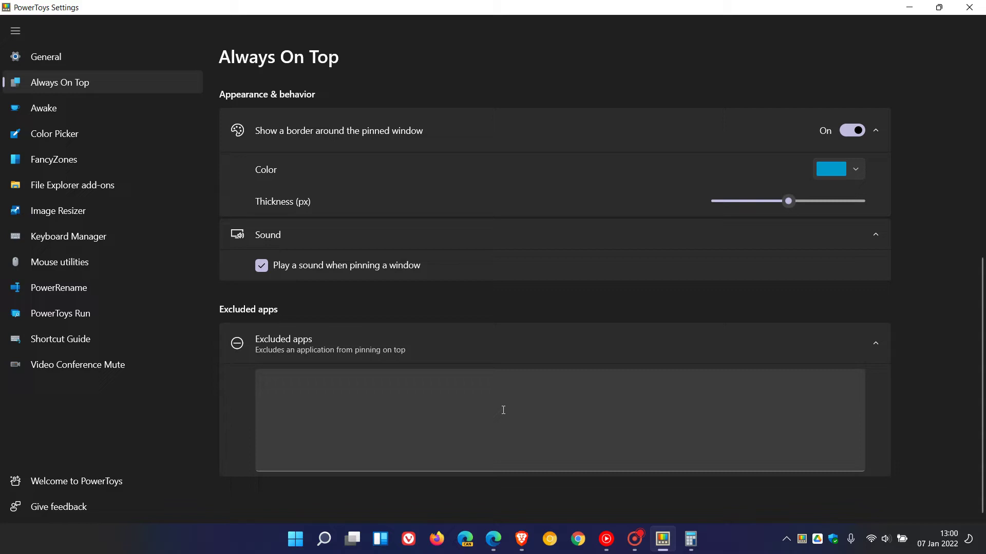
scroll(503, 410, up, 6)
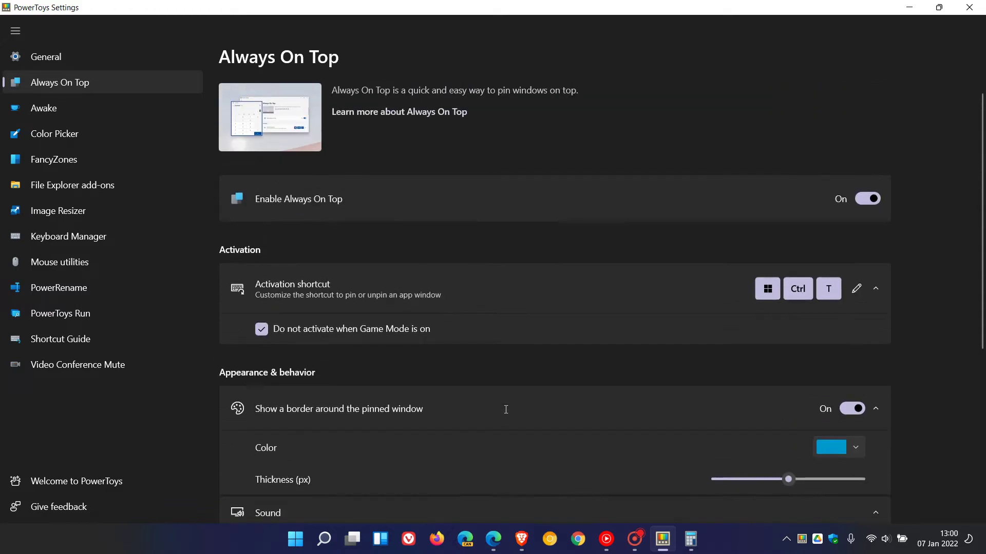
click(690, 539)
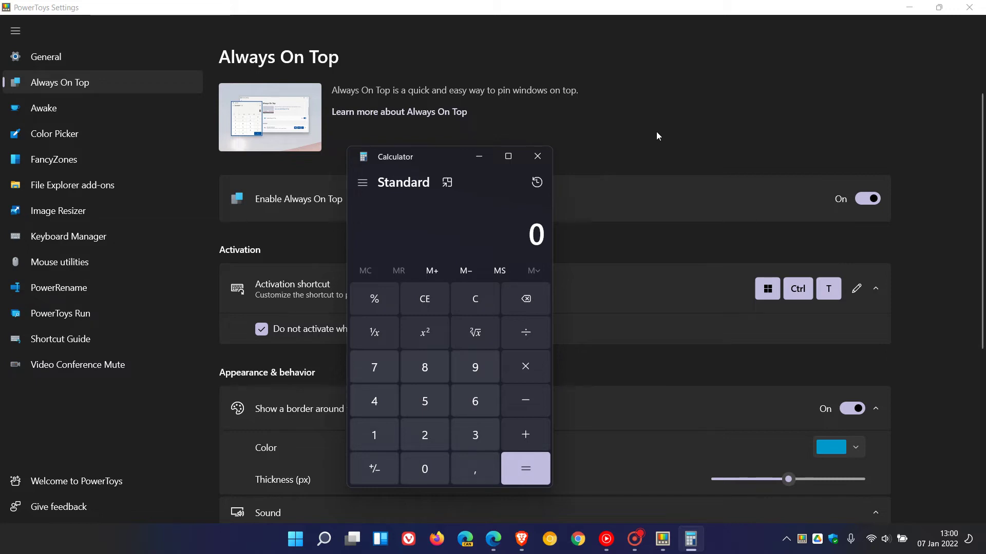
key(ctrl+super+t)
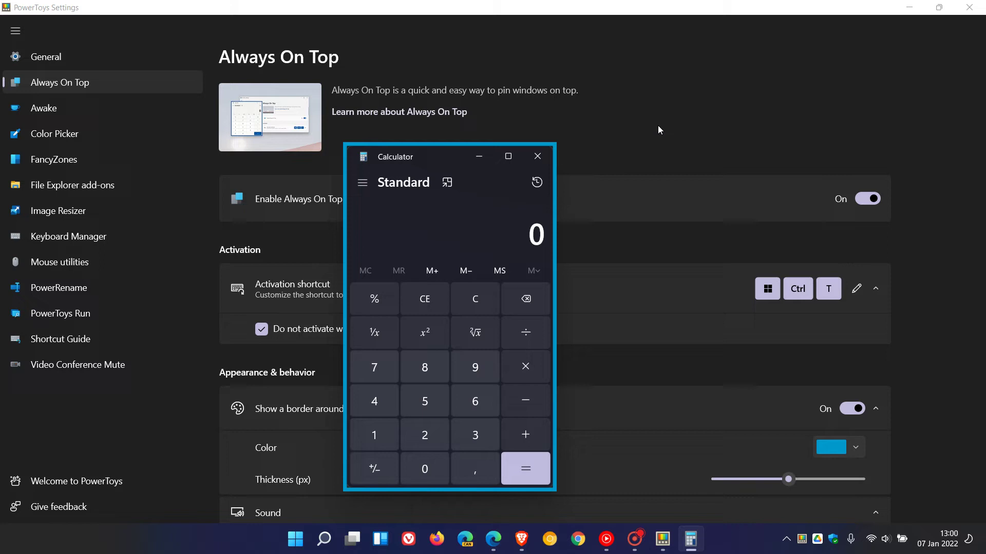
click(698, 126)
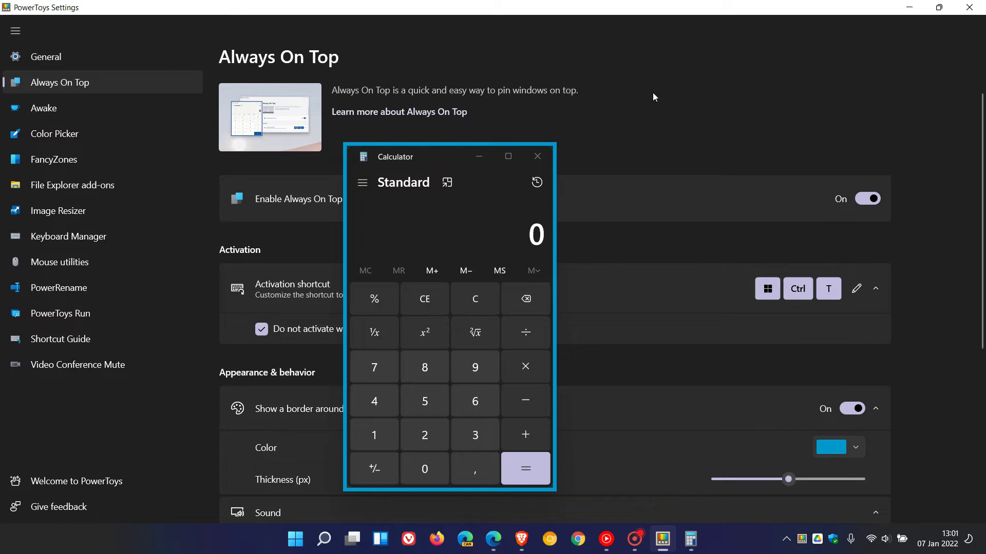
click(540, 158)
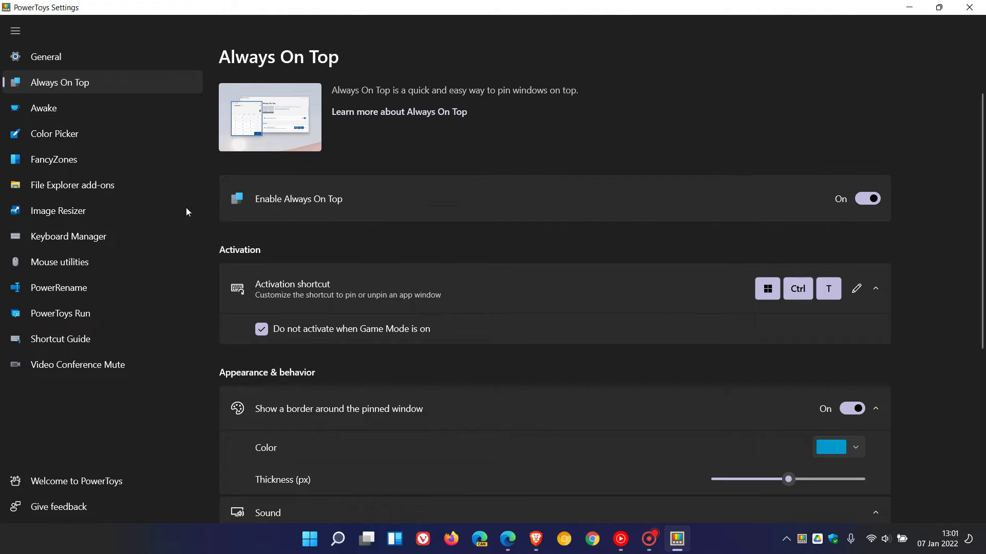
Show the File Explorer add-ons page and toggle G-code preview off and back on
click(86, 185)
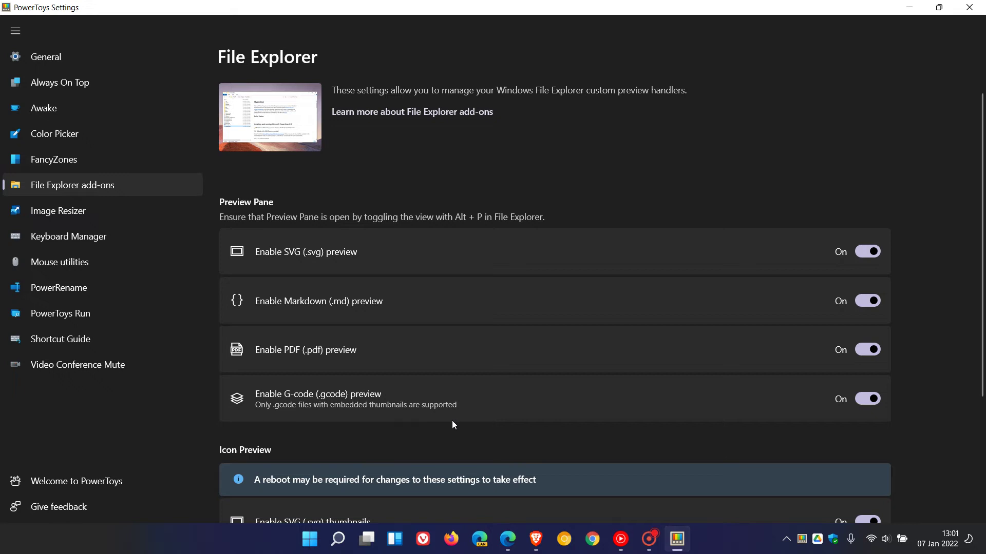
click(841, 401)
click(868, 399)
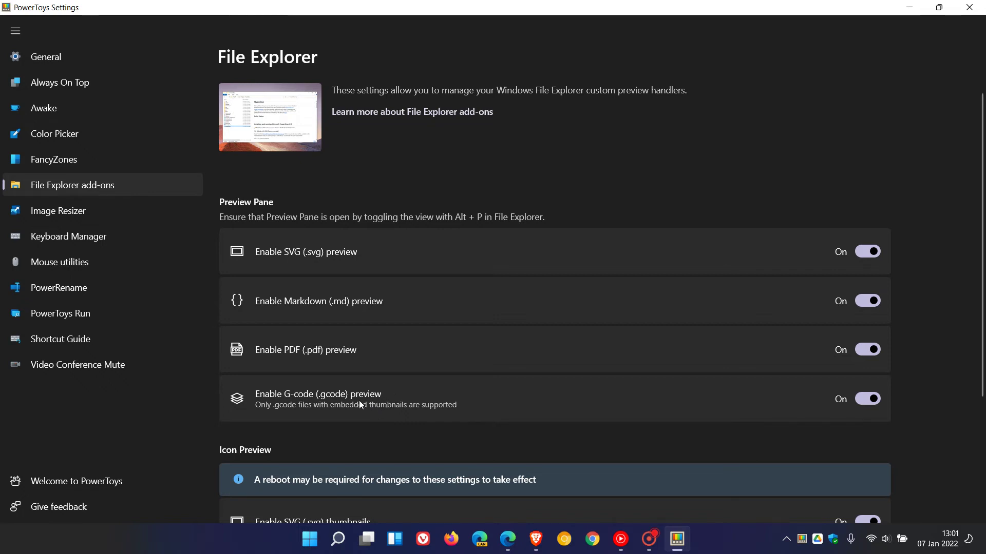
Show the PowerToys Run page, test the Alt+Space launcher, and scroll the plugins to Window Walker
click(116, 315)
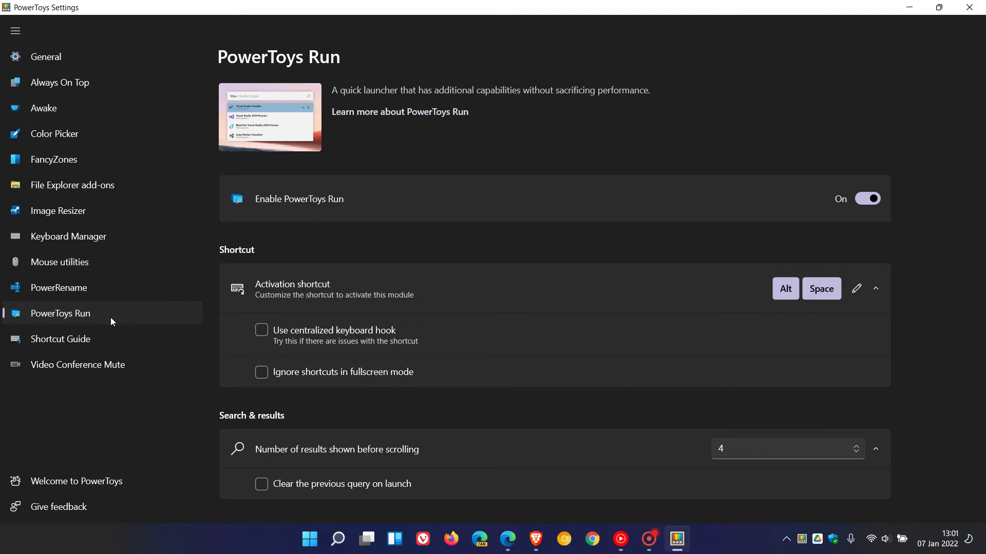
key(alt+space)
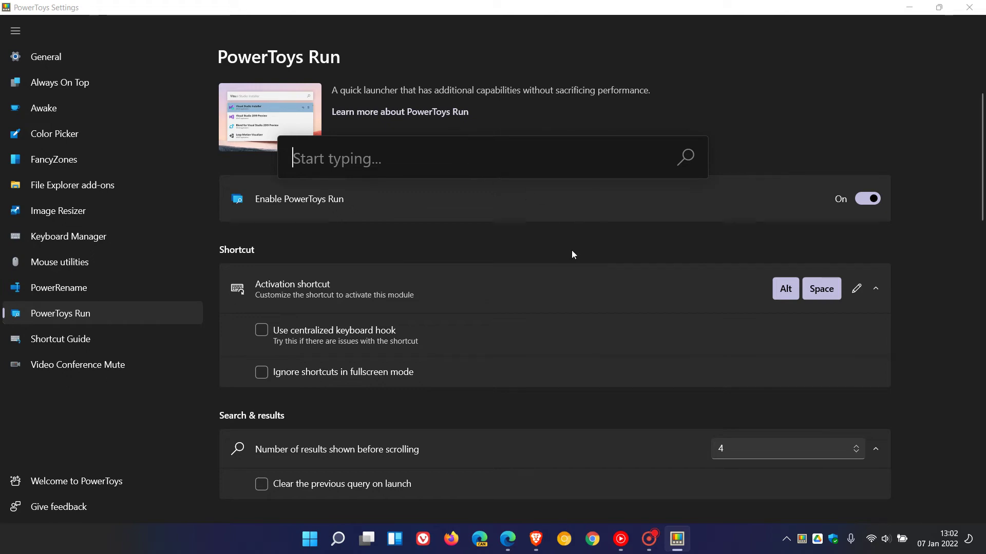
scroll(578, 265, down, 2)
scroll(578, 262, down, 9)
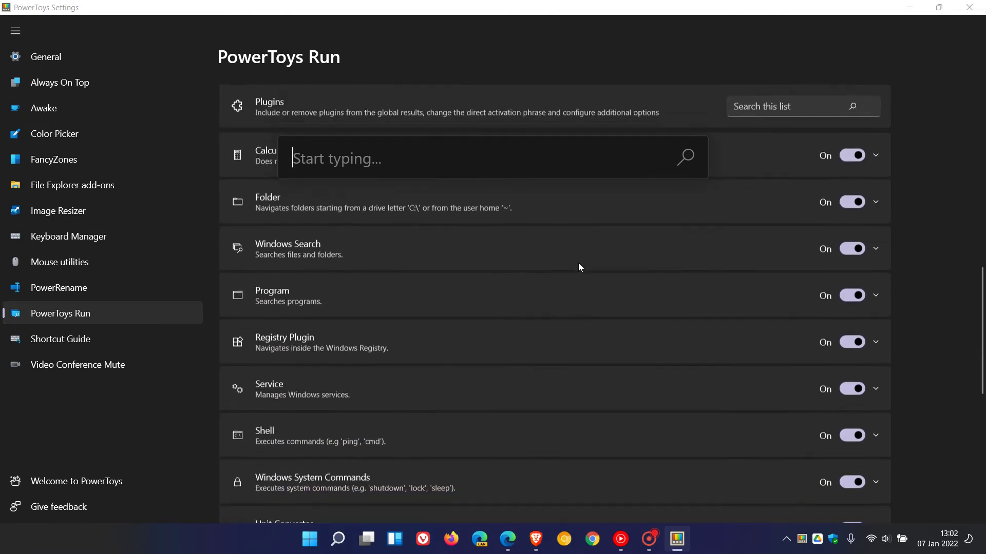
scroll(598, 306, down, 4)
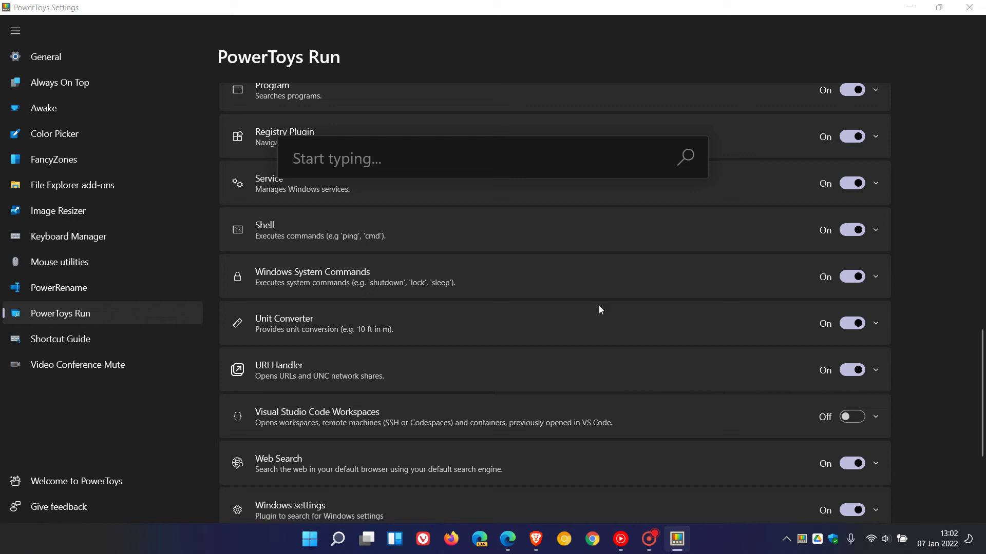
scroll(598, 306, down, 4)
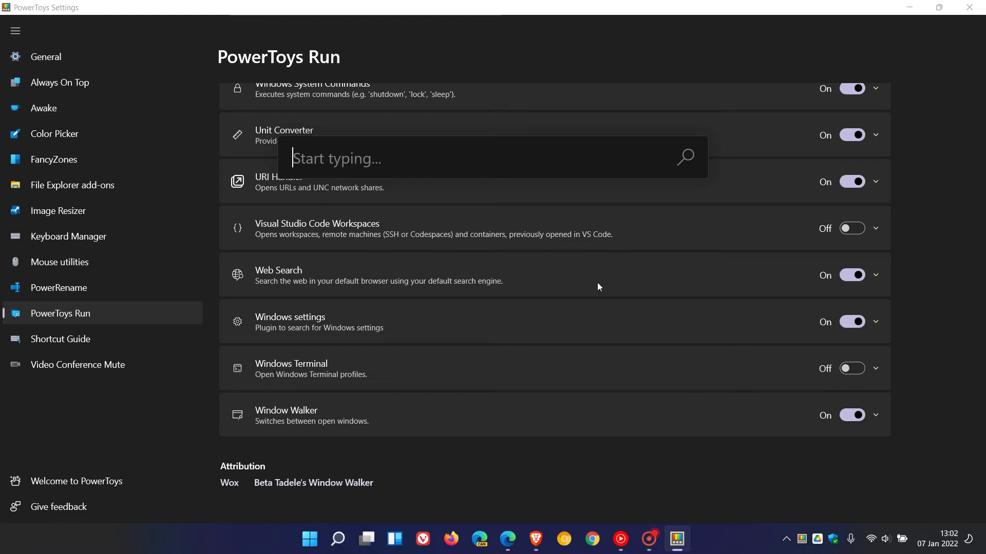
click(652, 51)
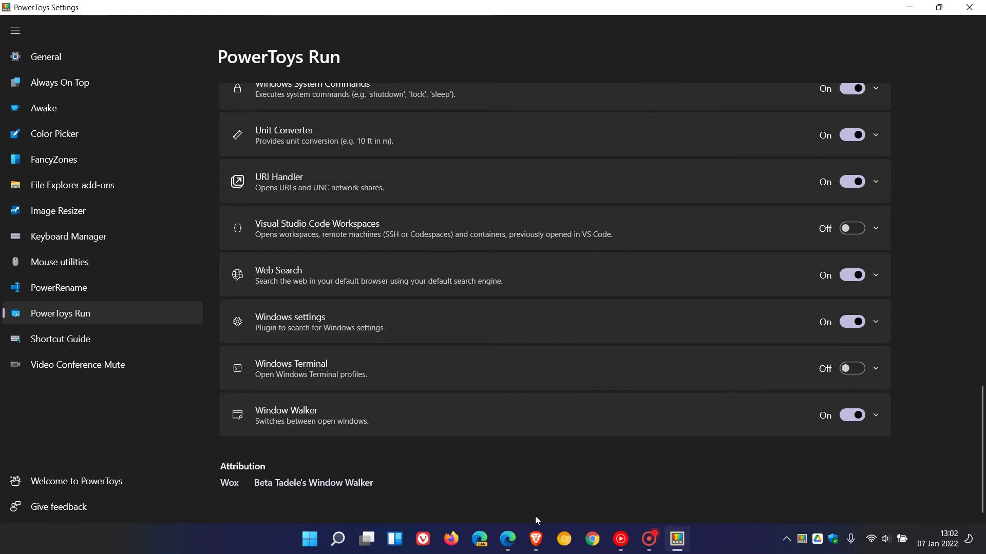
Scroll the GitHub v0.53.1 release notes down to contributors and the PowerToysSetup-0.53.1-x64.exe asset
click(513, 547)
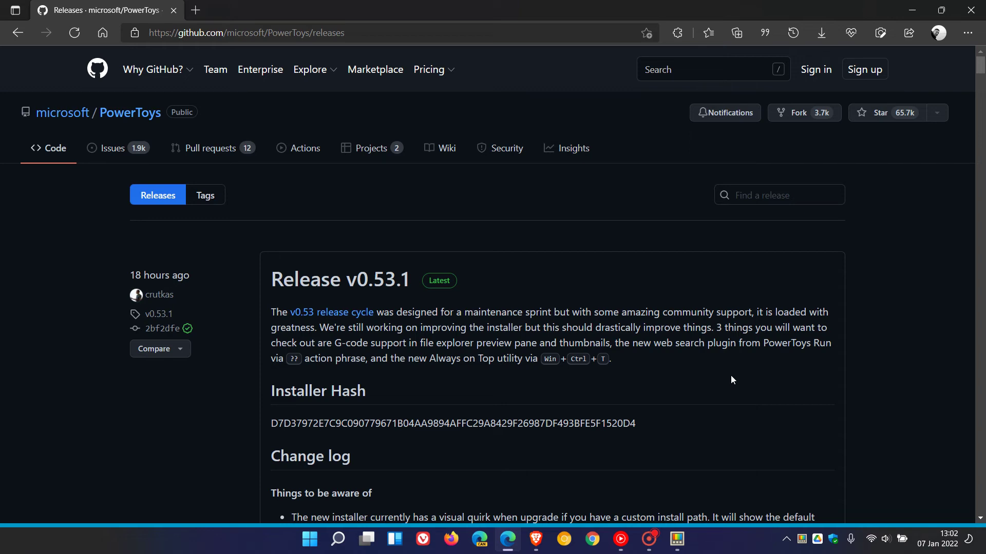
scroll(731, 380, down, 3)
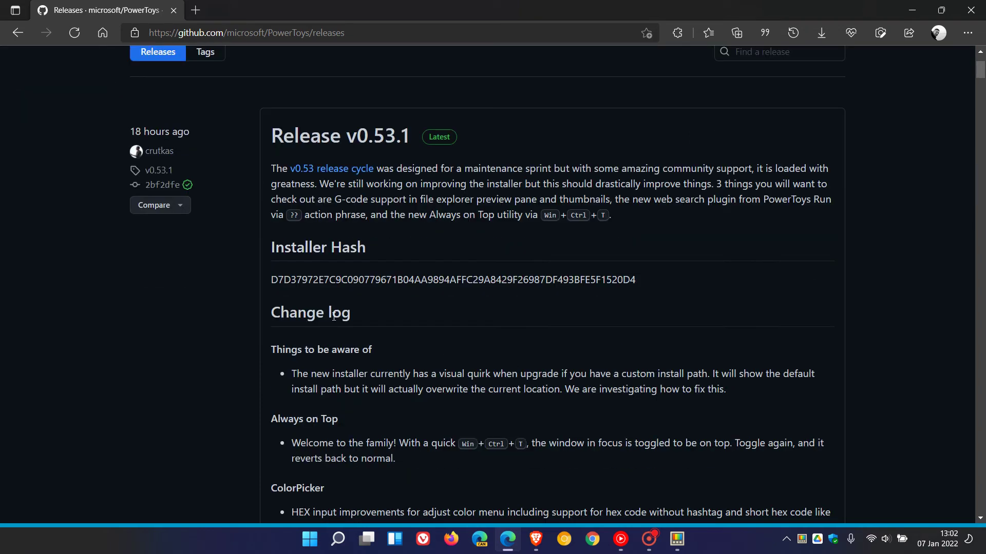
scroll(689, 305, down, 7)
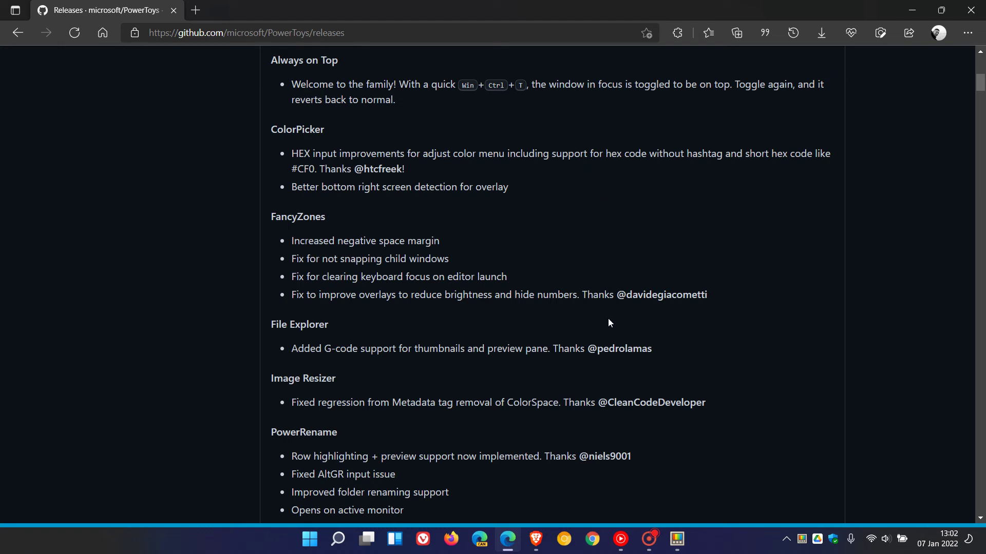
scroll(664, 306, down, 3)
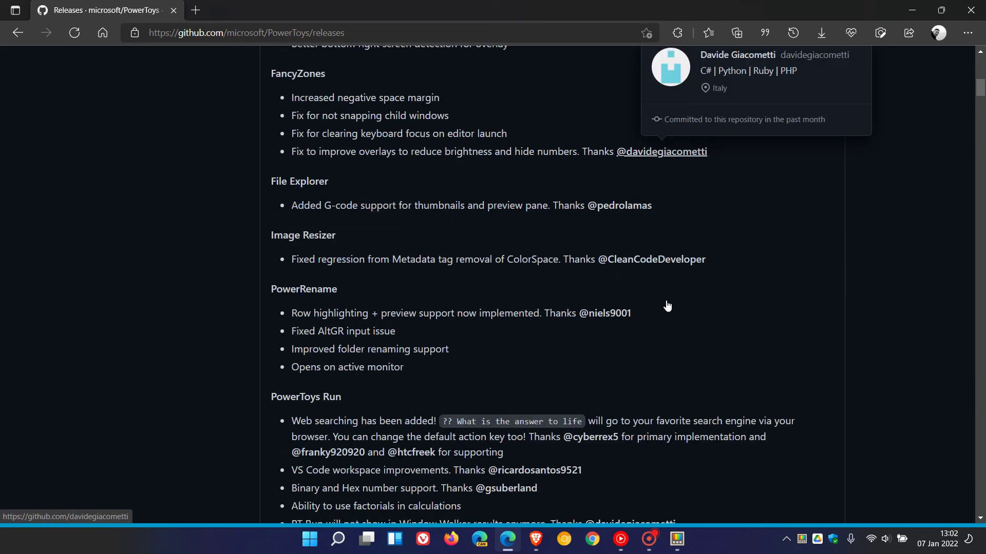
scroll(700, 308, down, 4)
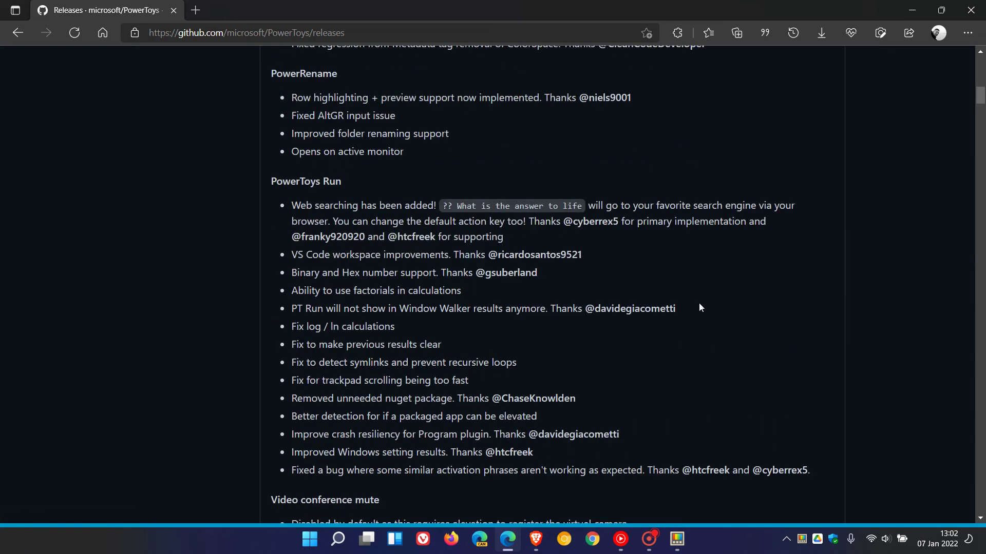
scroll(699, 307, up, 8)
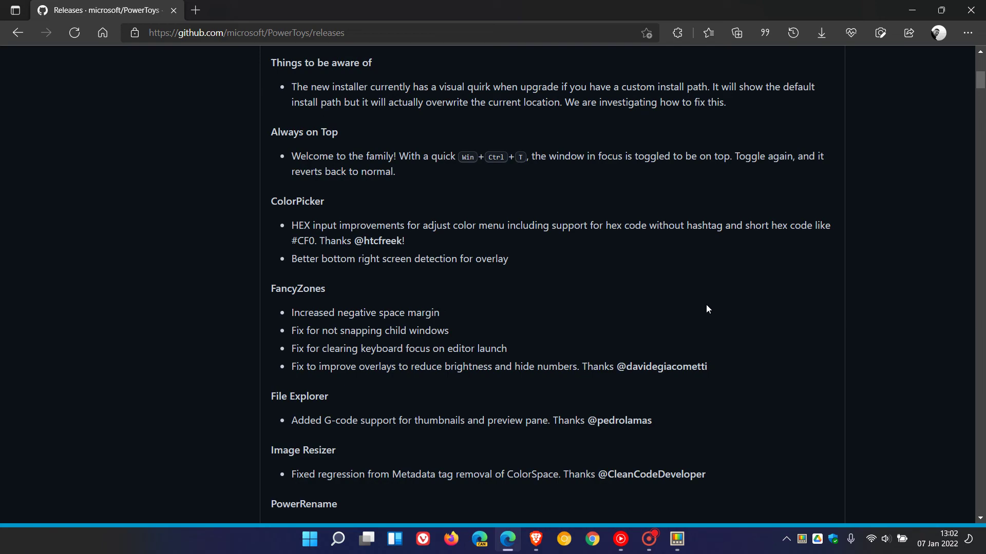
scroll(706, 308, down, 10)
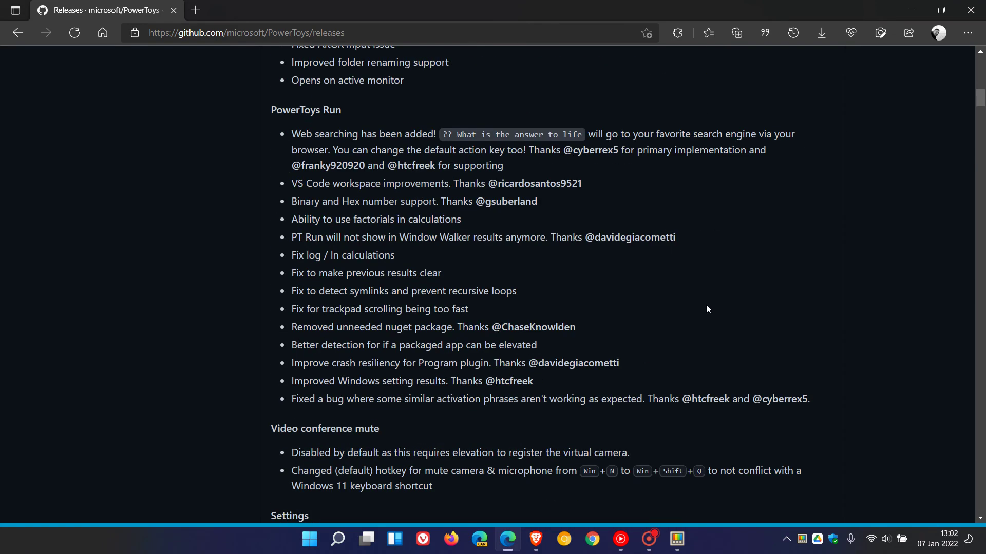
scroll(706, 309, down, 16)
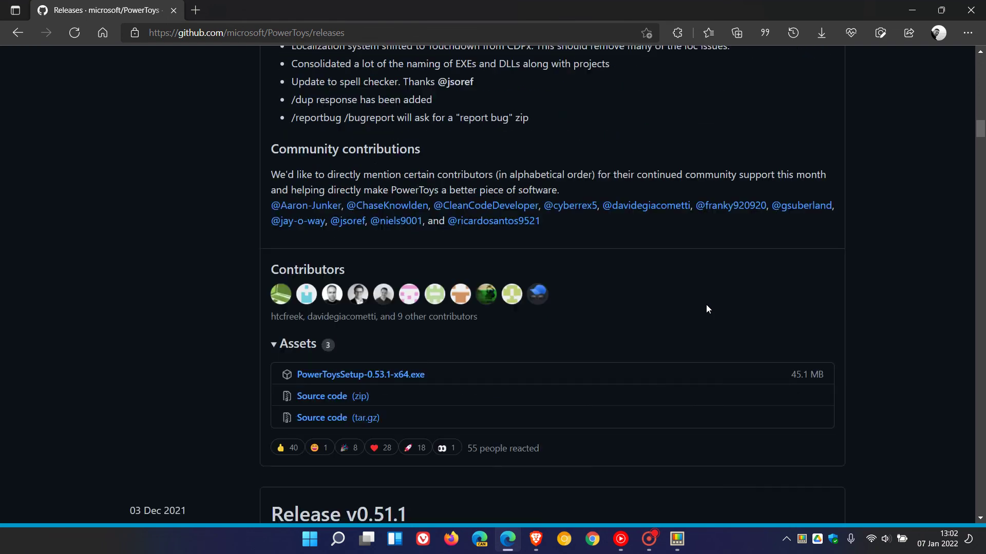
scroll(706, 308, down, 1)
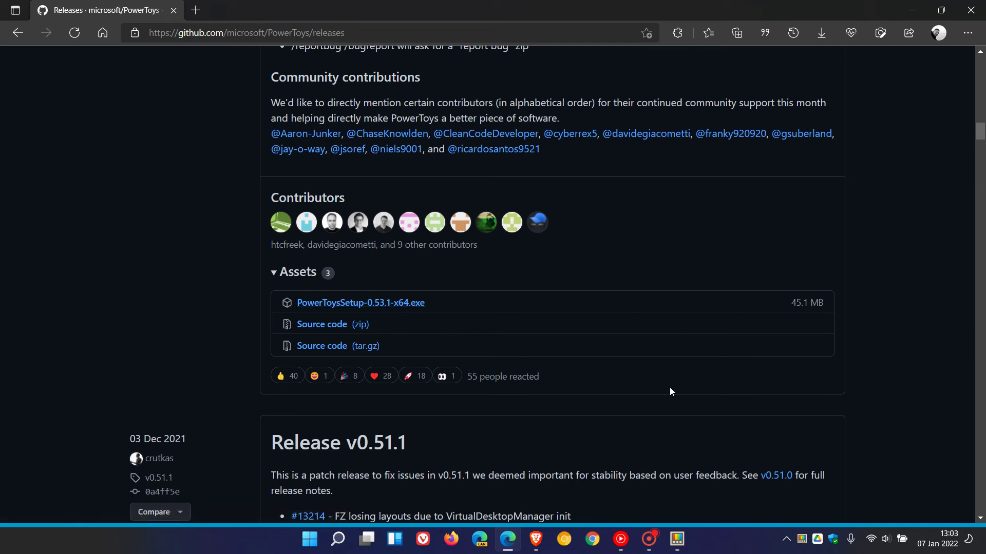
Minimize Edge, return PowerToys Settings to the General page, then minimize it
click(912, 10)
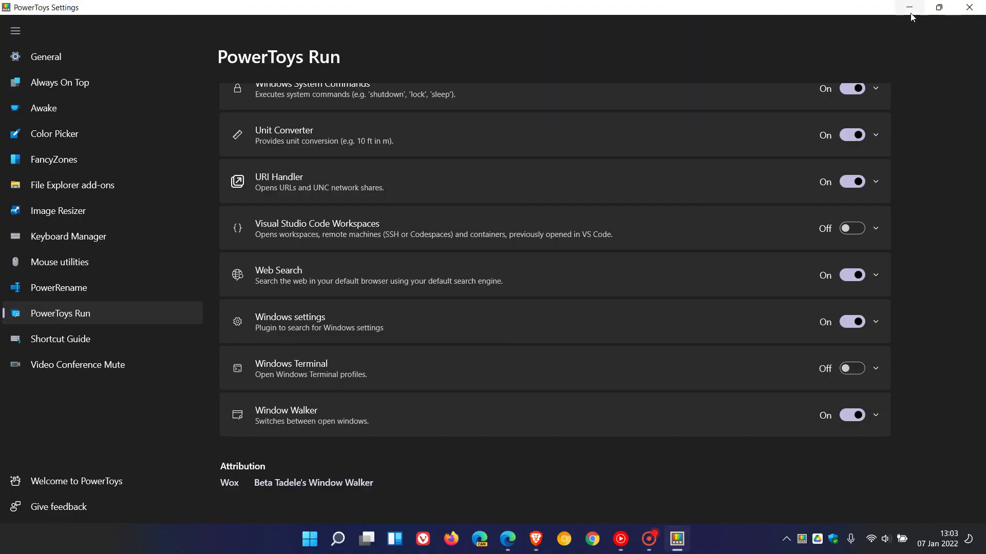
scroll(453, 401, up, 15)
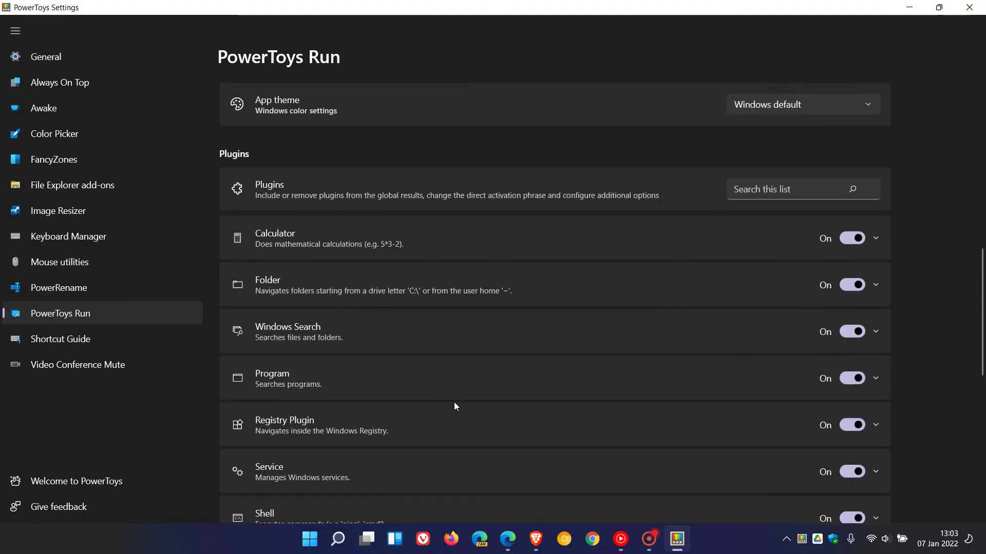
click(81, 56)
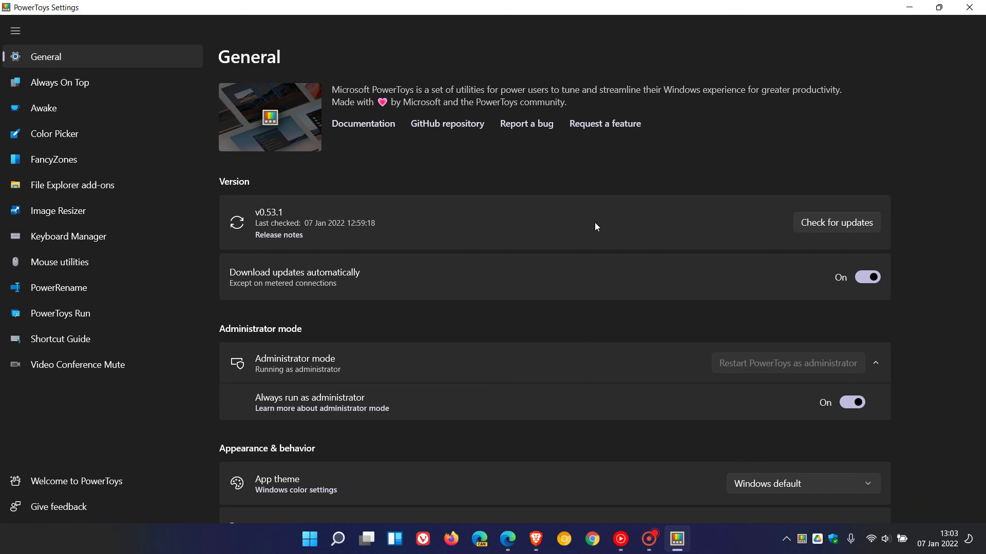
click(908, 8)
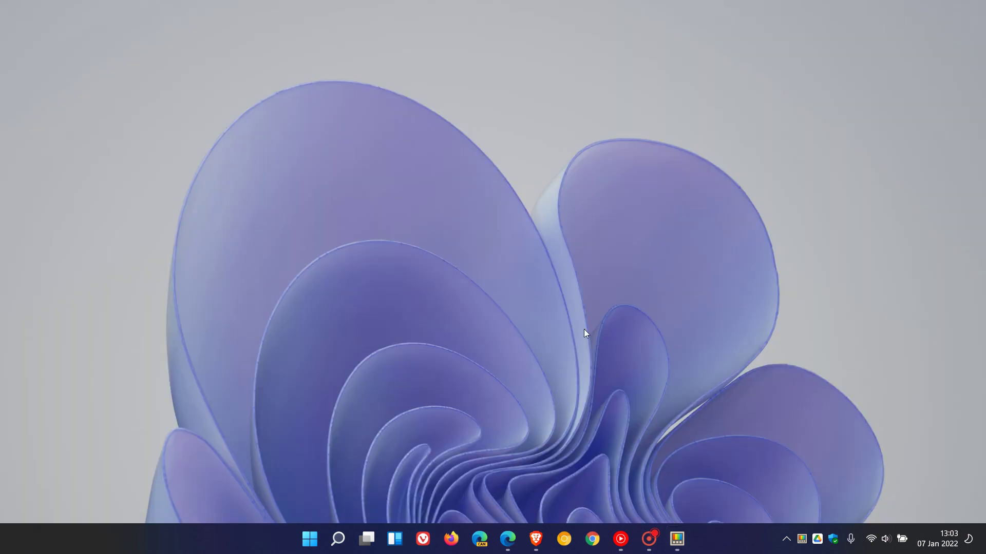